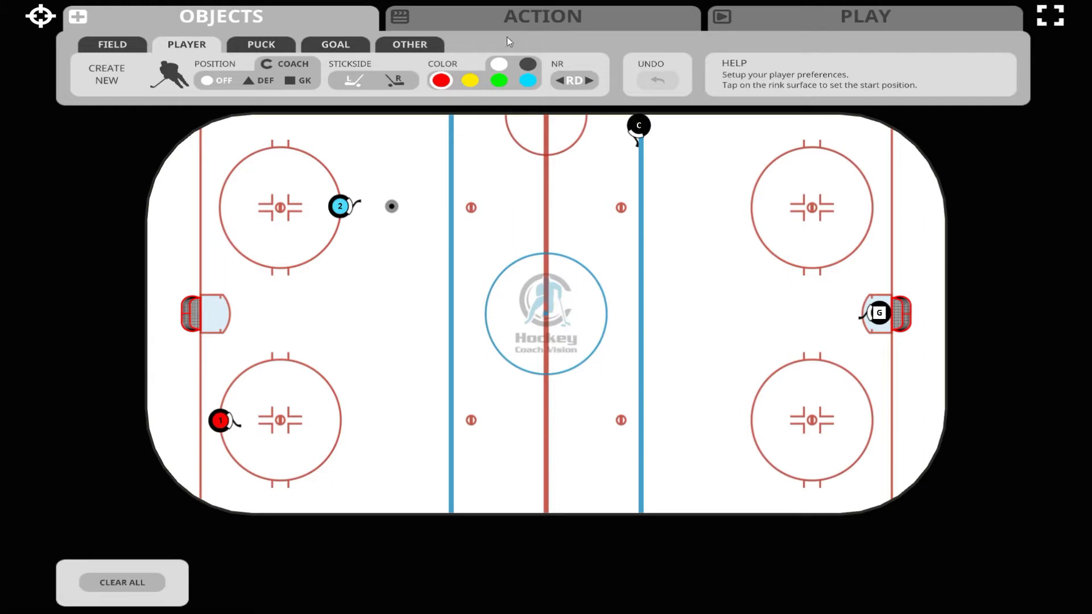
Add a forward skate at speed 20 for player 1 straight across the near-end lower faceoff circle.
click(512, 16)
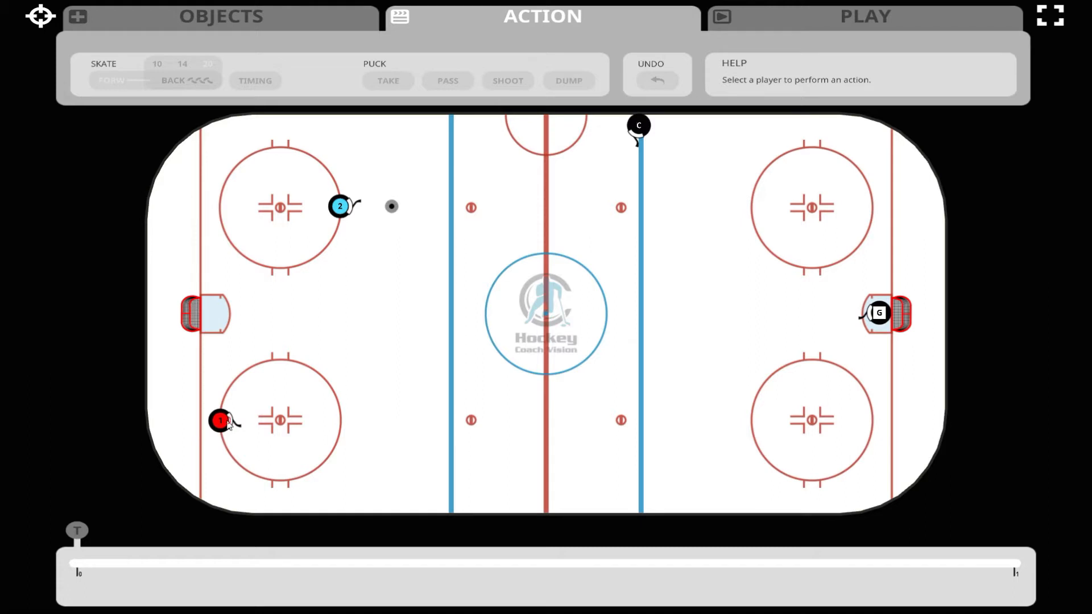
click(221, 421)
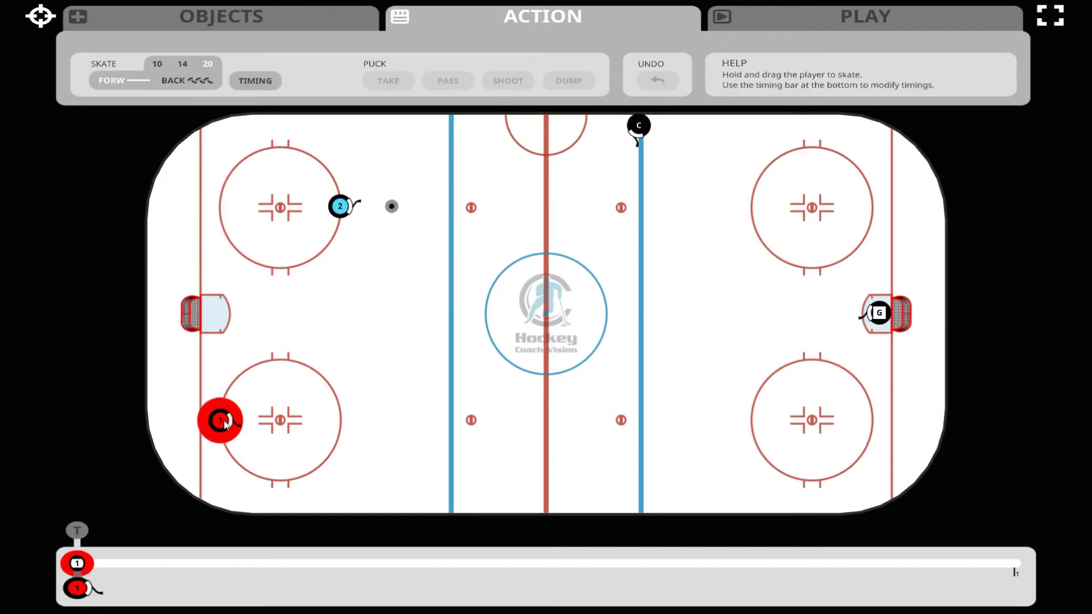
drag(221, 424, 344, 428)
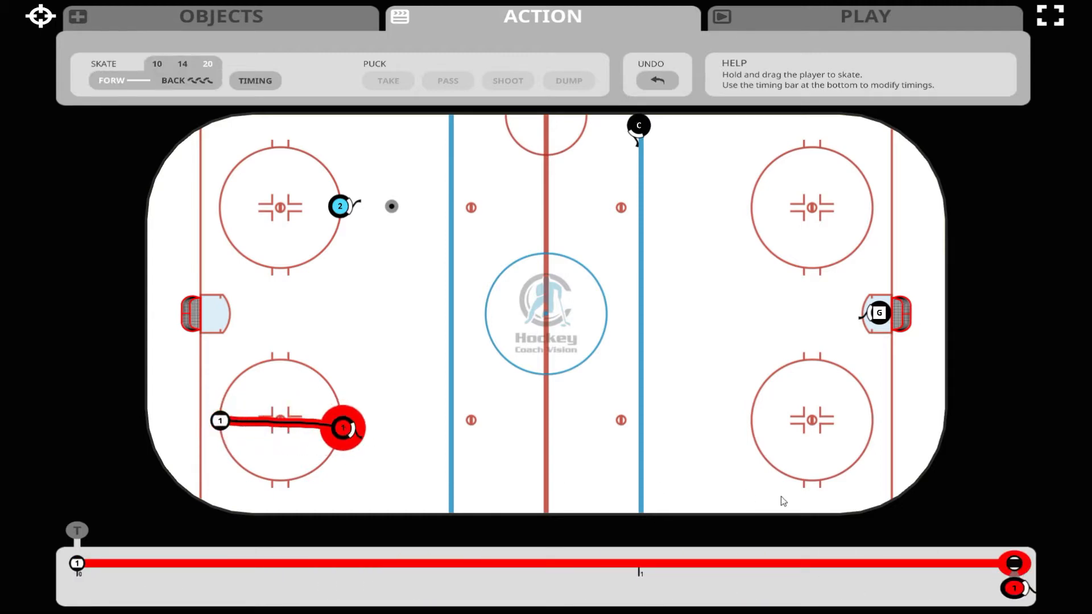
click(1014, 561)
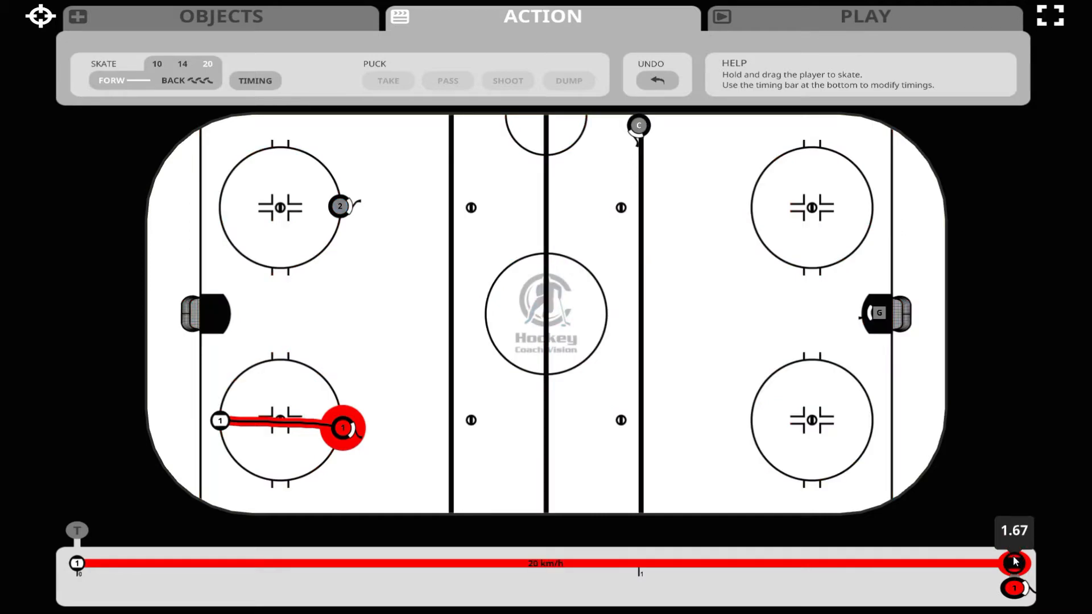
click(1013, 555)
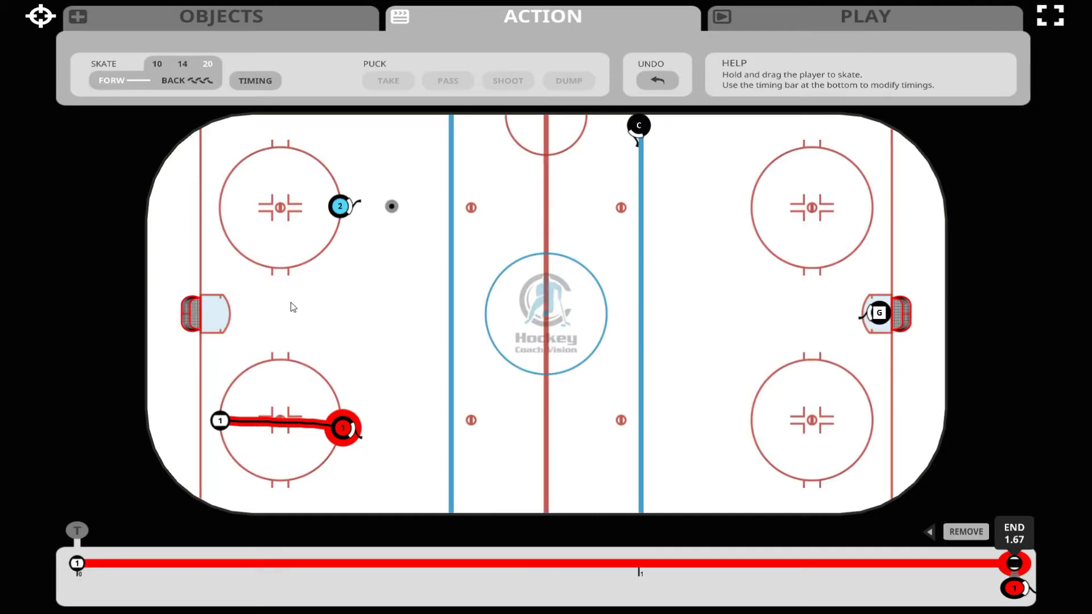
Extend player 1's route forward at speed 14, first to the near blue line and on to the center red line.
click(181, 64)
click(153, 64)
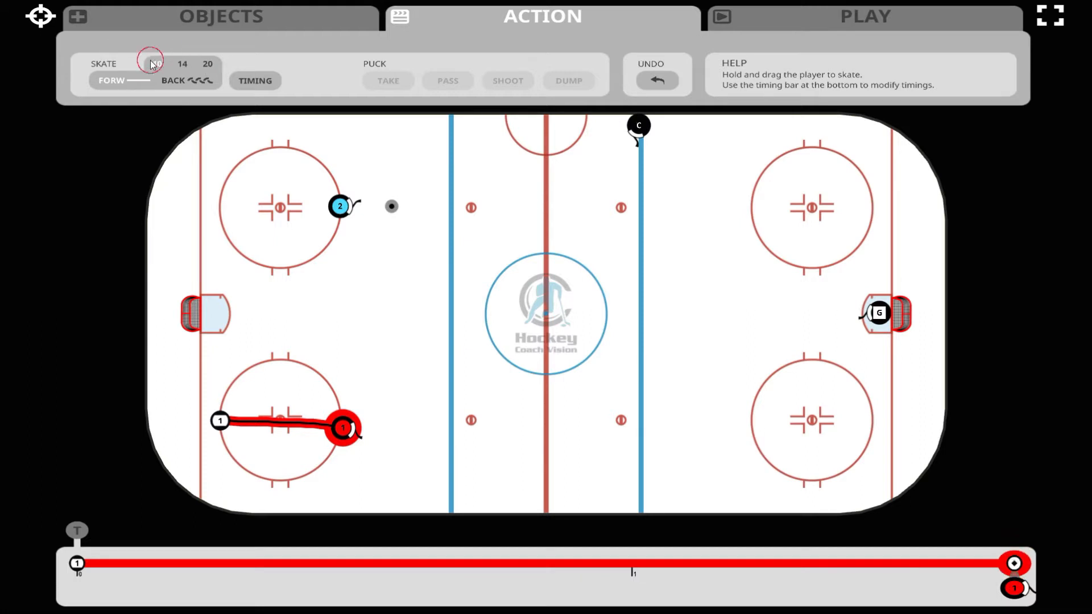
click(195, 79)
click(206, 64)
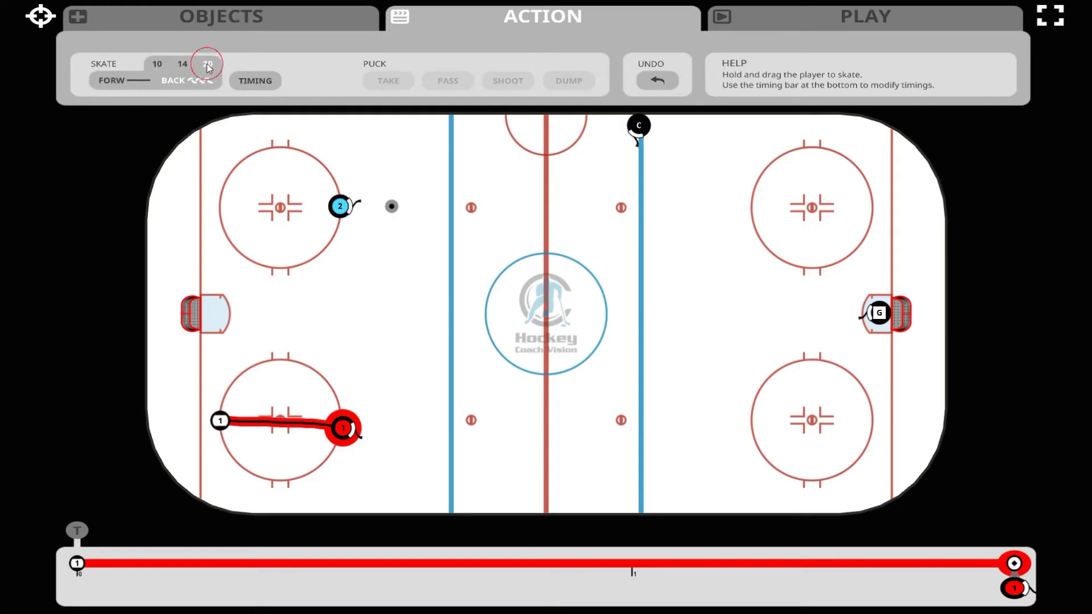
click(130, 81)
click(162, 63)
drag(337, 433, 438, 434)
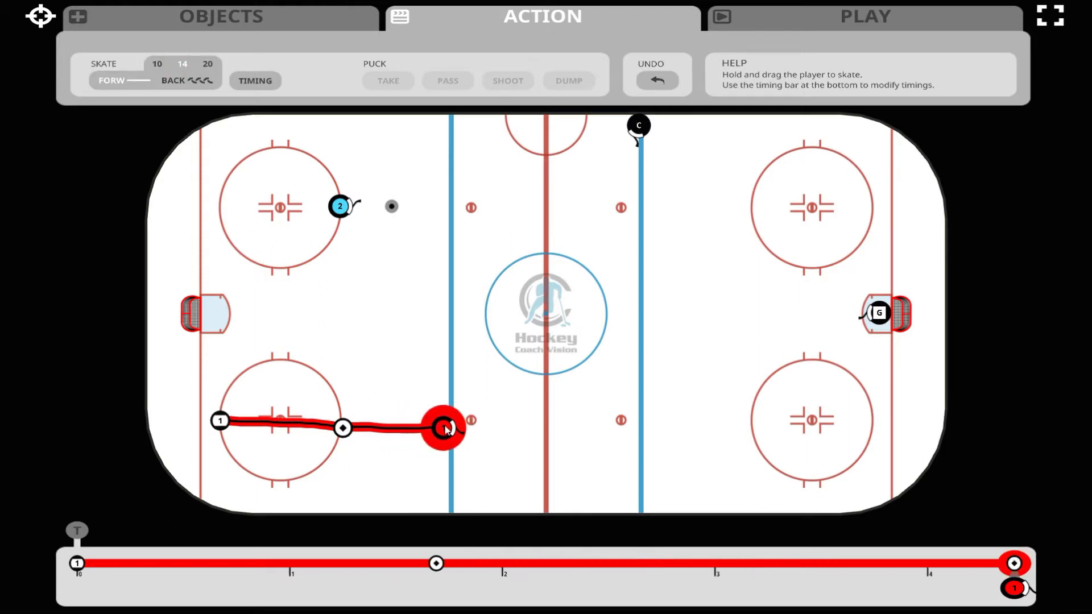
mouse_move(445, 429)
mouse_down()
mouse_move(551, 430)
mouse_move(539, 428)
mouse_up()
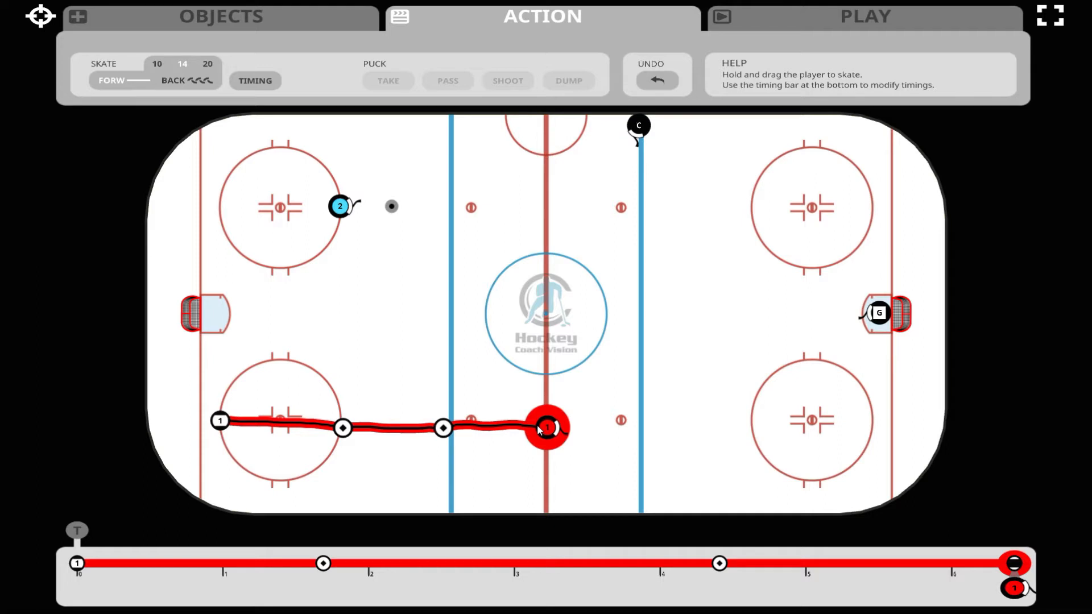
Extend player 1's route at speed 20 past the far blue line, and retime its red-line waypoint to 6.31 and its endpoint to 8.66.
click(209, 67)
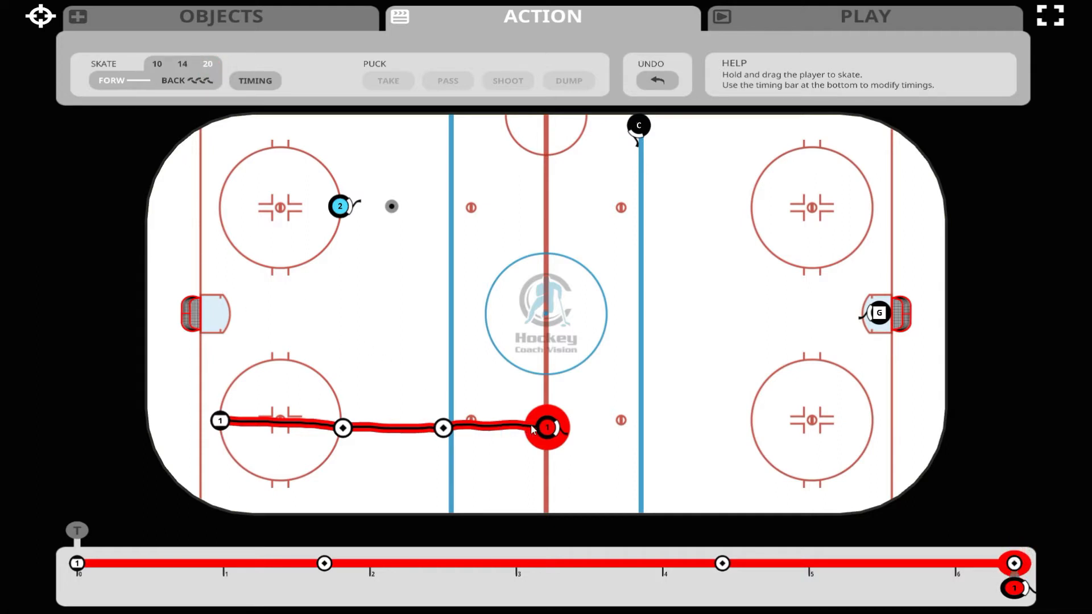
mouse_move(537, 425)
mouse_down()
mouse_move(595, 427)
mouse_move(631, 445)
mouse_move(637, 488)
mouse_move(663, 482)
mouse_up()
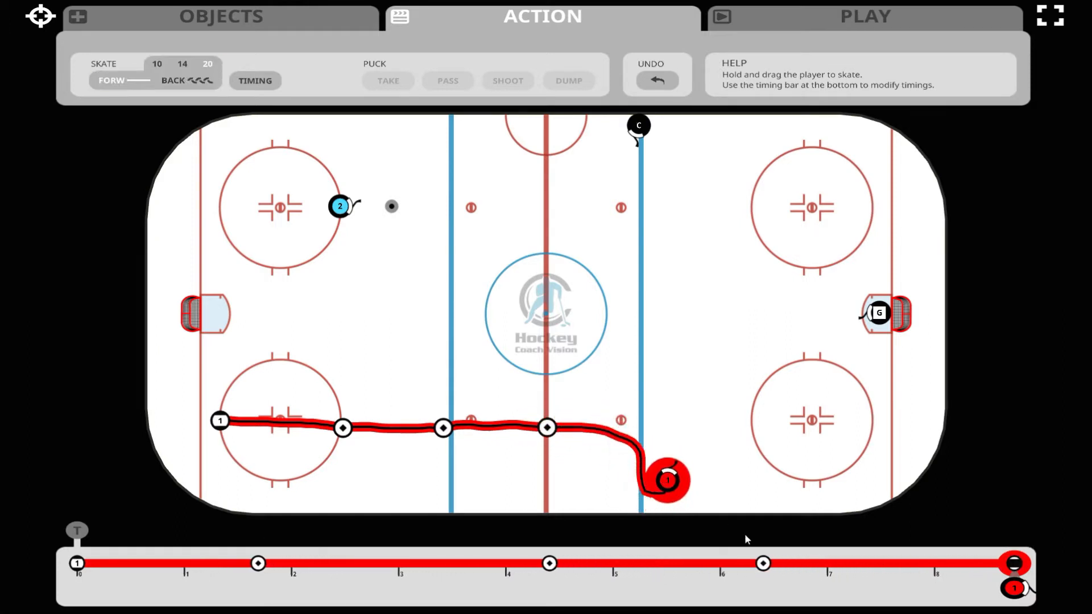
drag(1022, 565, 969, 565)
mouse_move(673, 563)
mouse_down()
mouse_move(738, 564)
mouse_move(634, 563)
mouse_move(665, 564)
mouse_up()
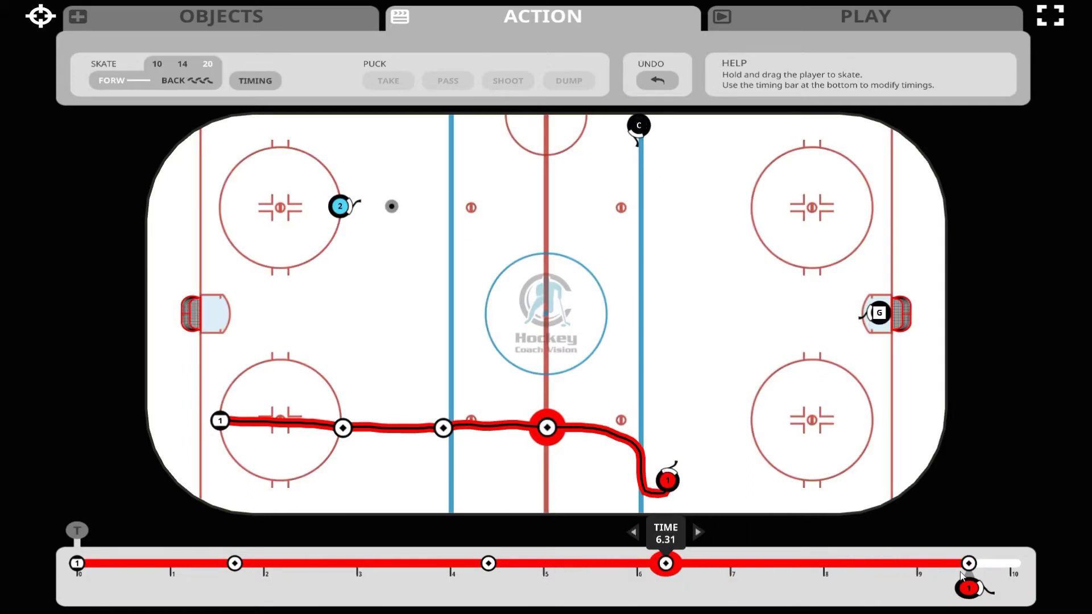
drag(968, 563, 885, 570)
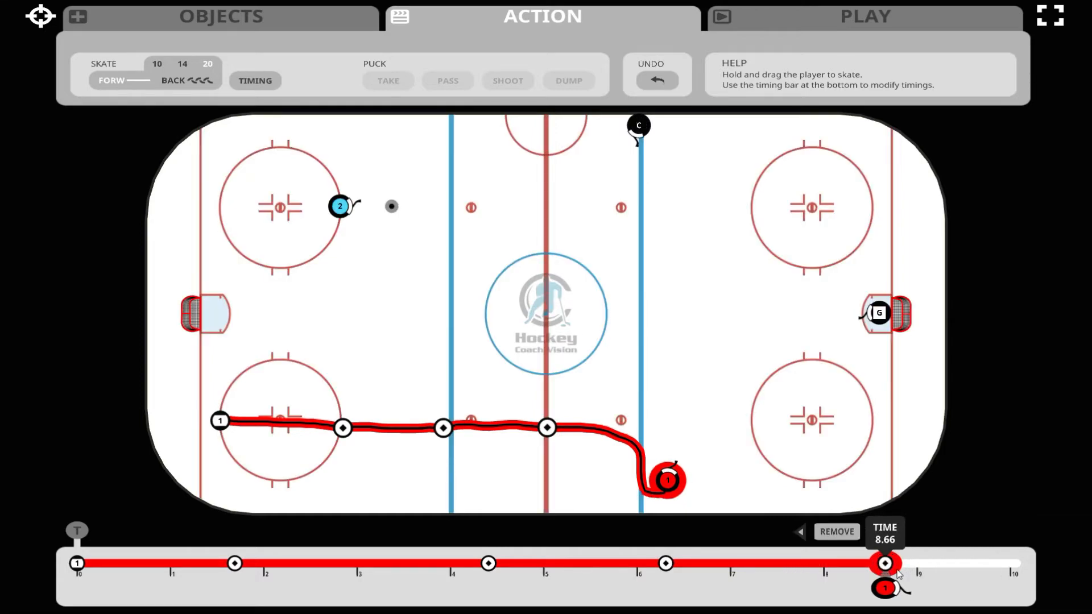
Skate player 2 forward to the puck and have player 2 take it.
click(339, 207)
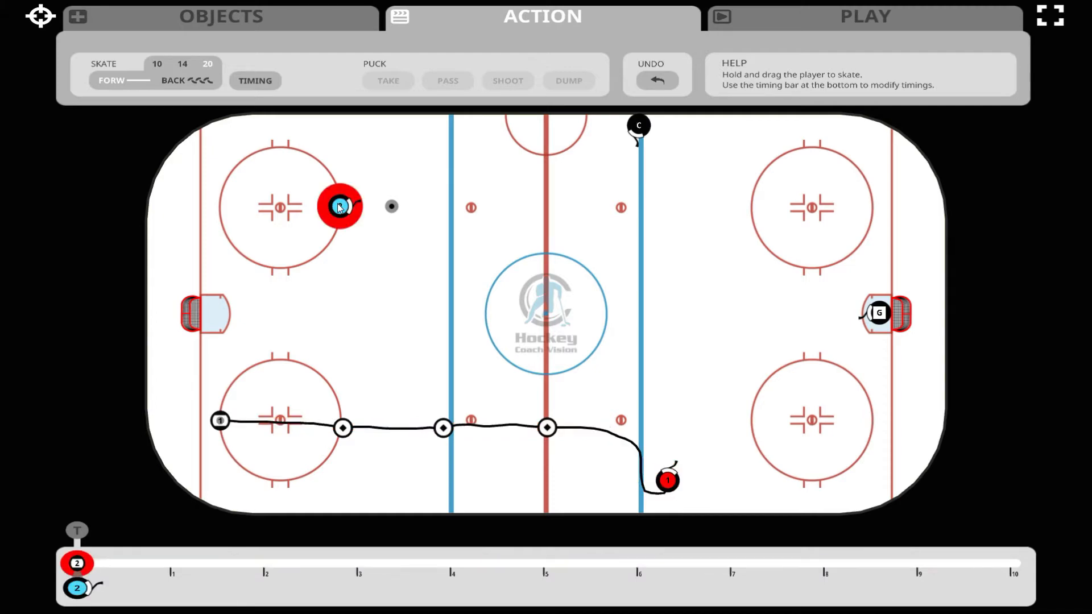
drag(340, 207, 388, 210)
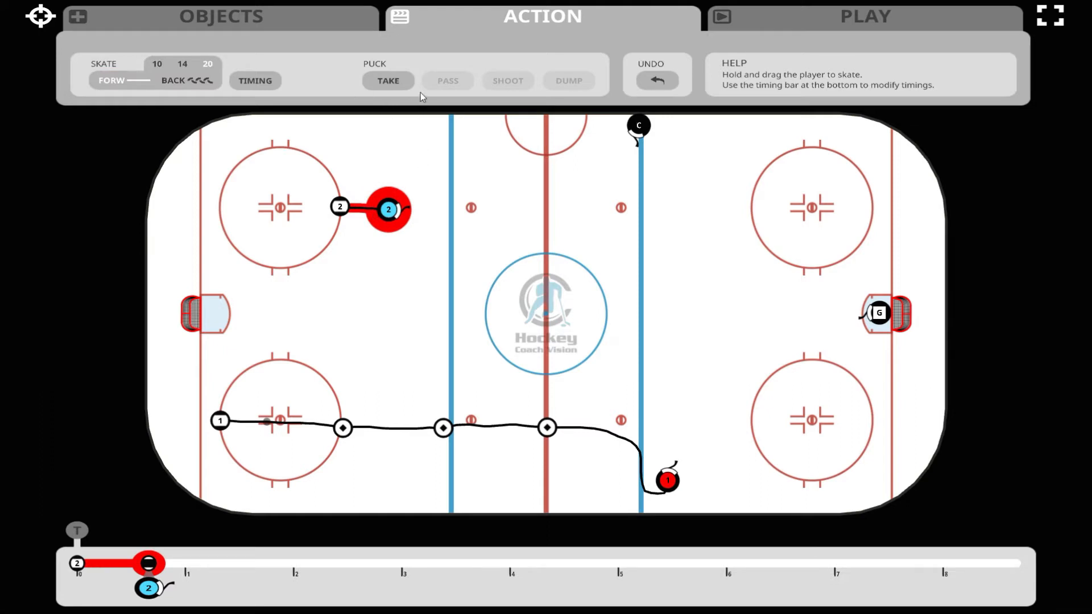
click(391, 86)
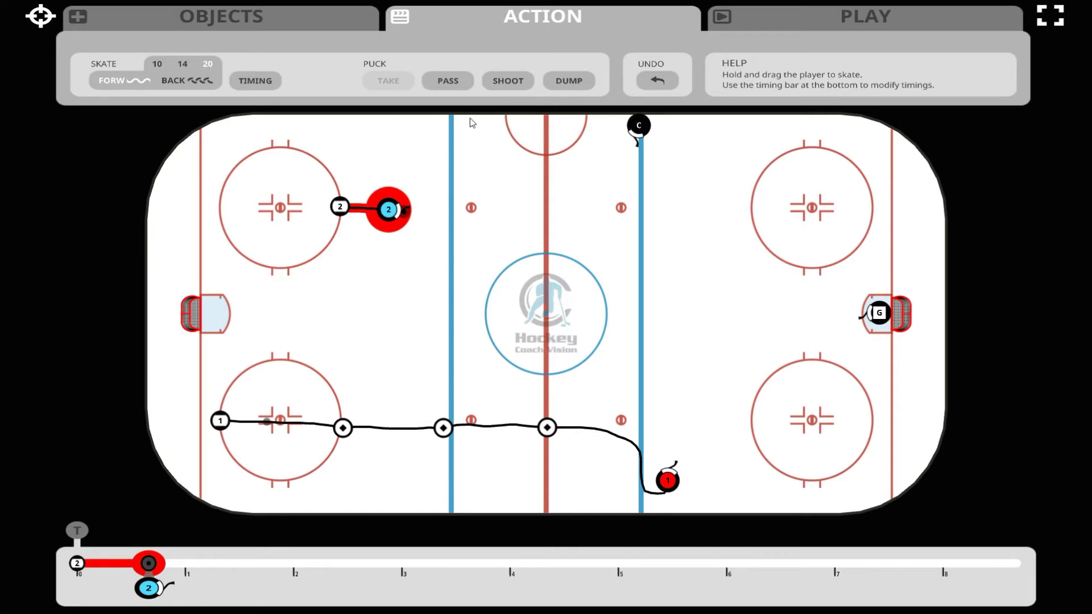
Pass the puck from player 2 to the coach, and skate player 2 forward to the upper faceoff dot past the near blue line.
click(446, 82)
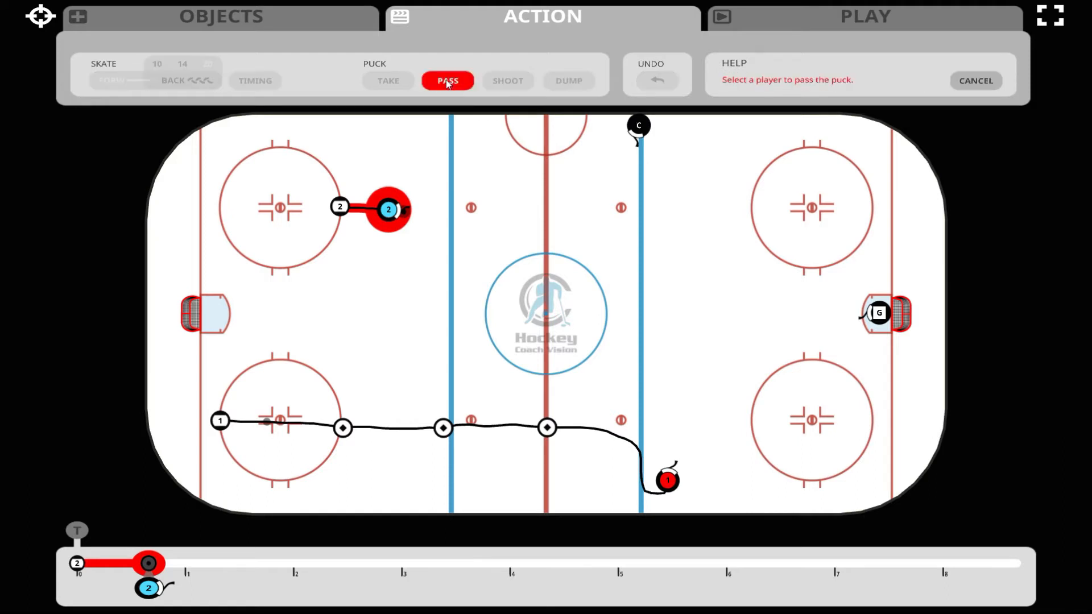
click(637, 126)
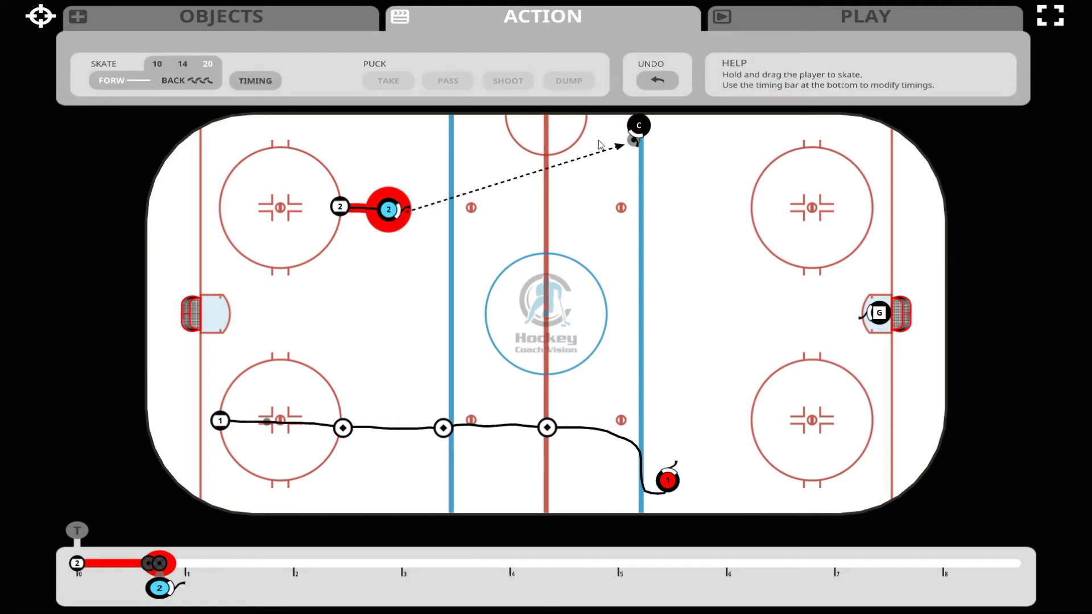
click(392, 212)
drag(392, 212, 481, 207)
Pass the puck from the coach back to player 2 at the end of player 2's route.
click(646, 131)
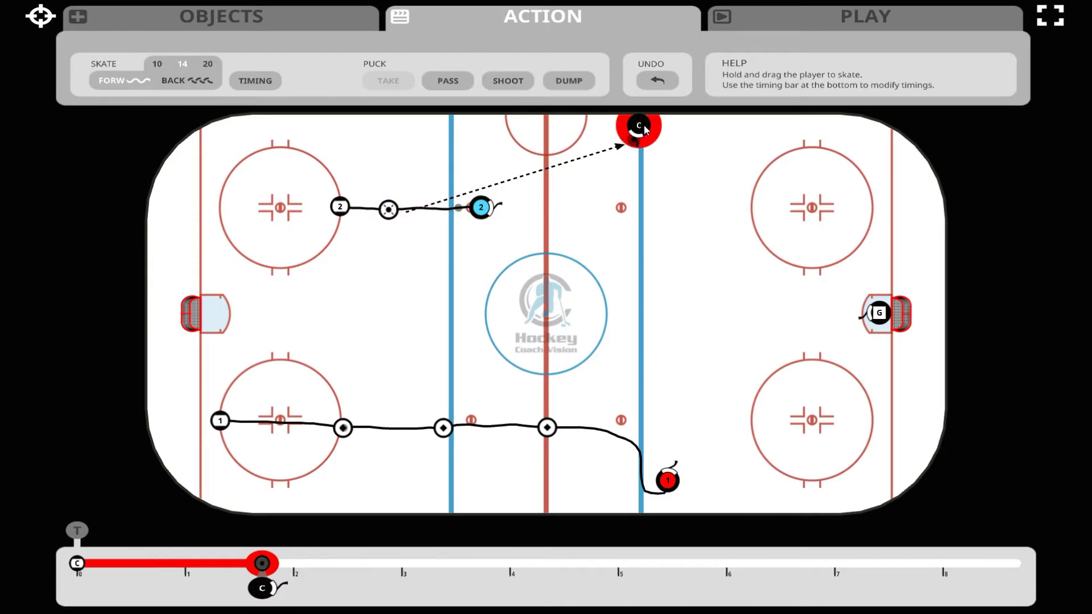
click(452, 81)
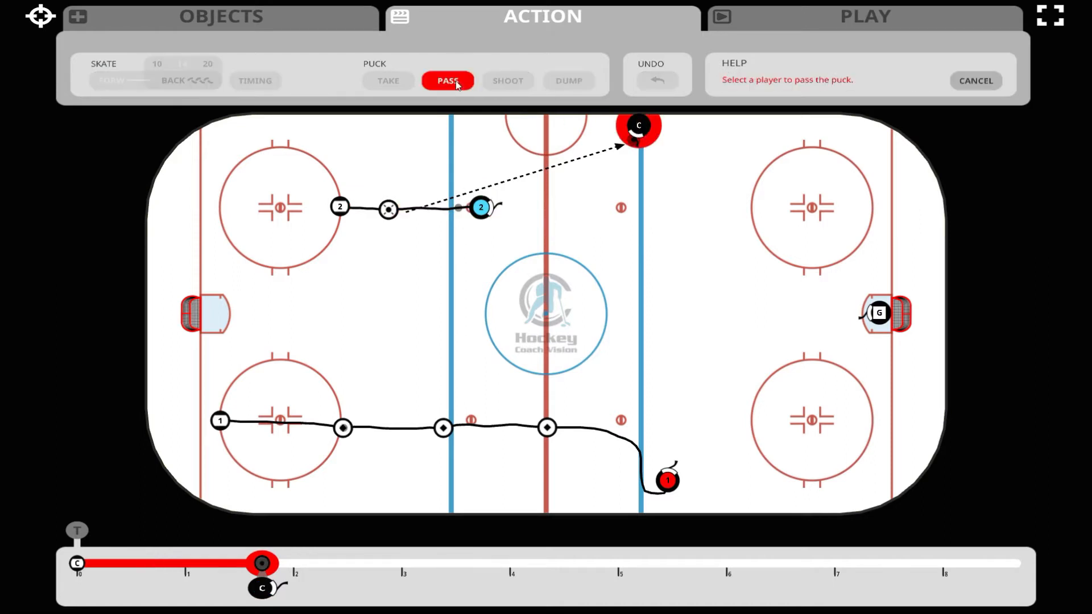
click(483, 210)
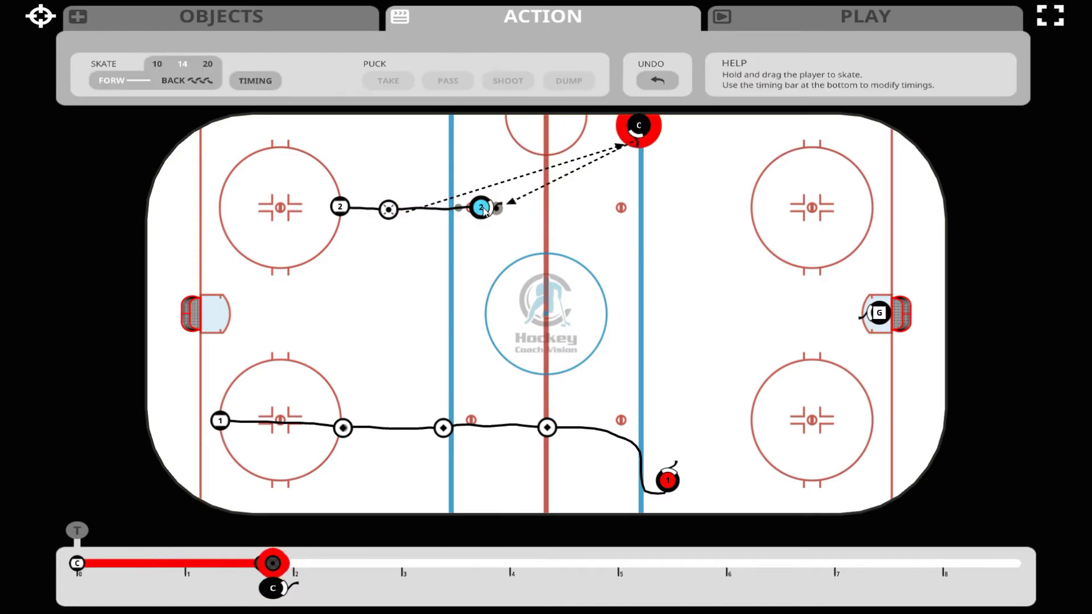
Carry the puck with player 2 into the far-end upper circle and dump it off the end boards to the lower circle's edge.
mouse_move(483, 212)
mouse_down()
mouse_move(628, 229)
mouse_move(777, 205)
mouse_move(831, 226)
mouse_up()
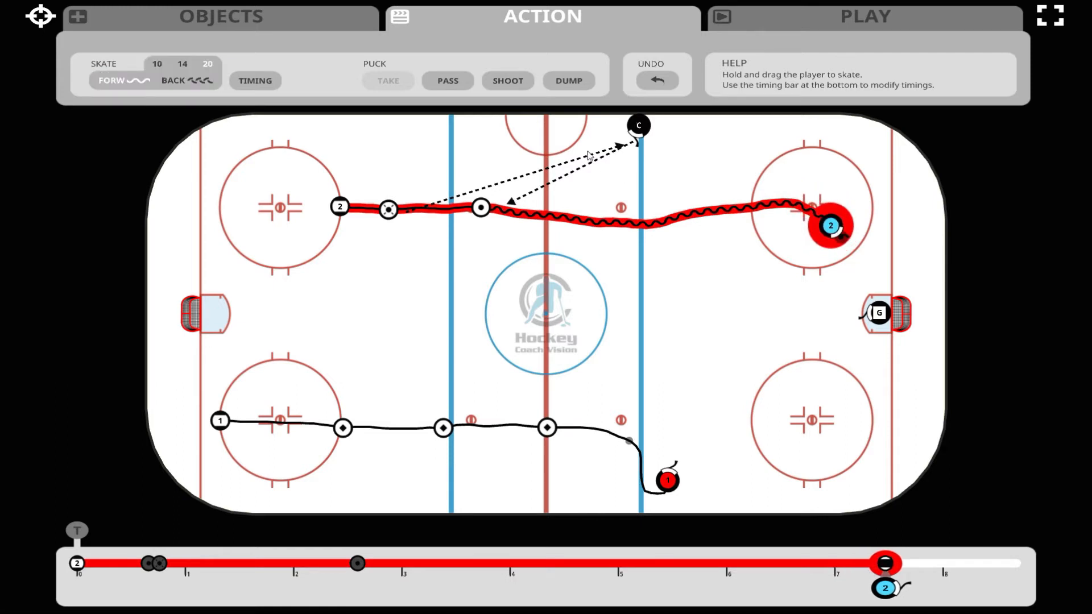
click(570, 81)
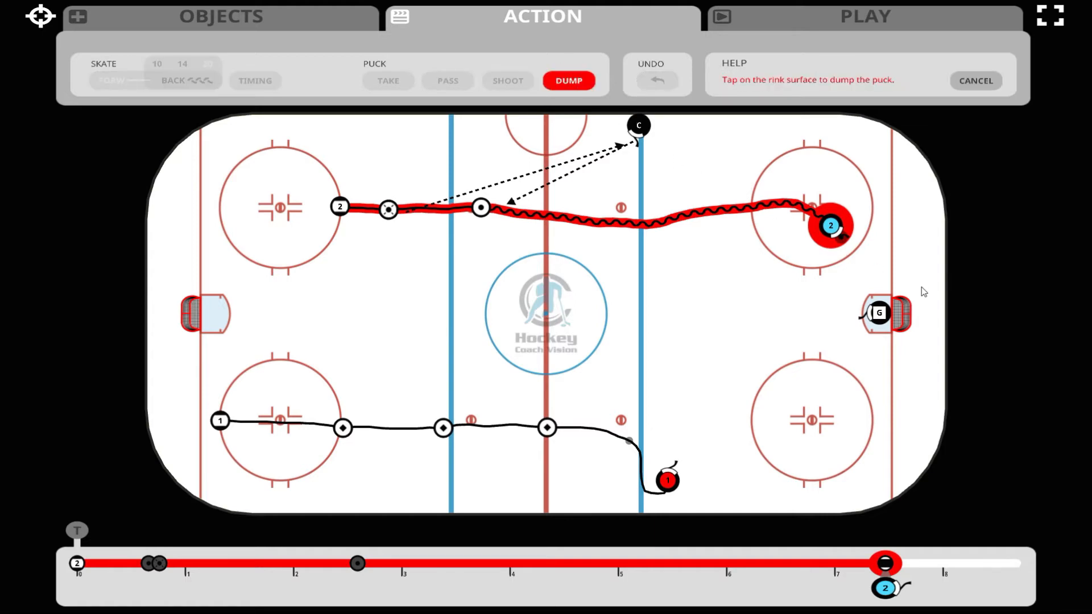
click(941, 313)
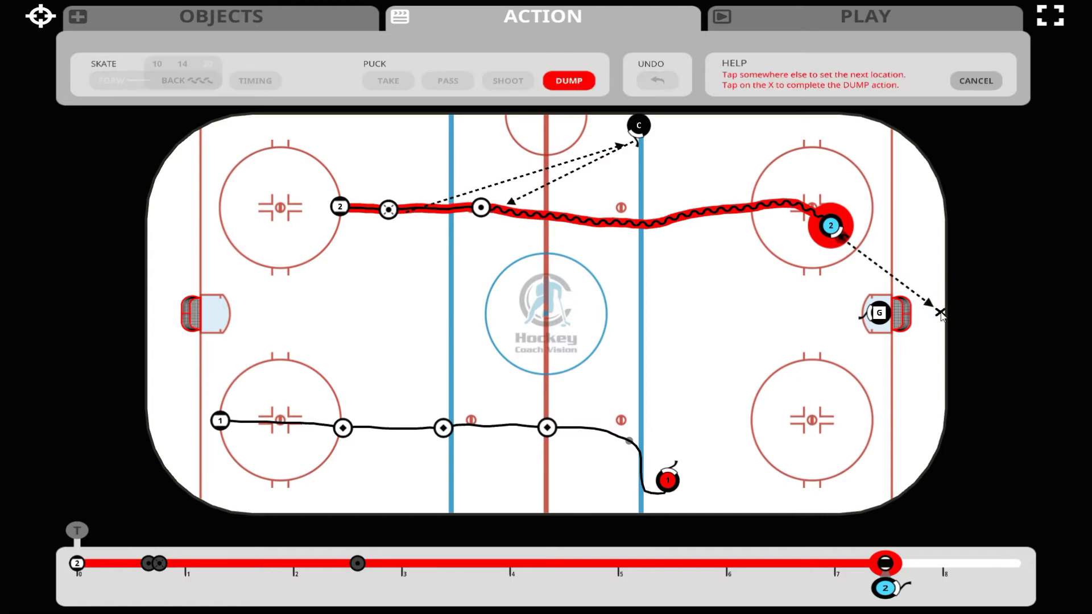
click(868, 392)
click(866, 393)
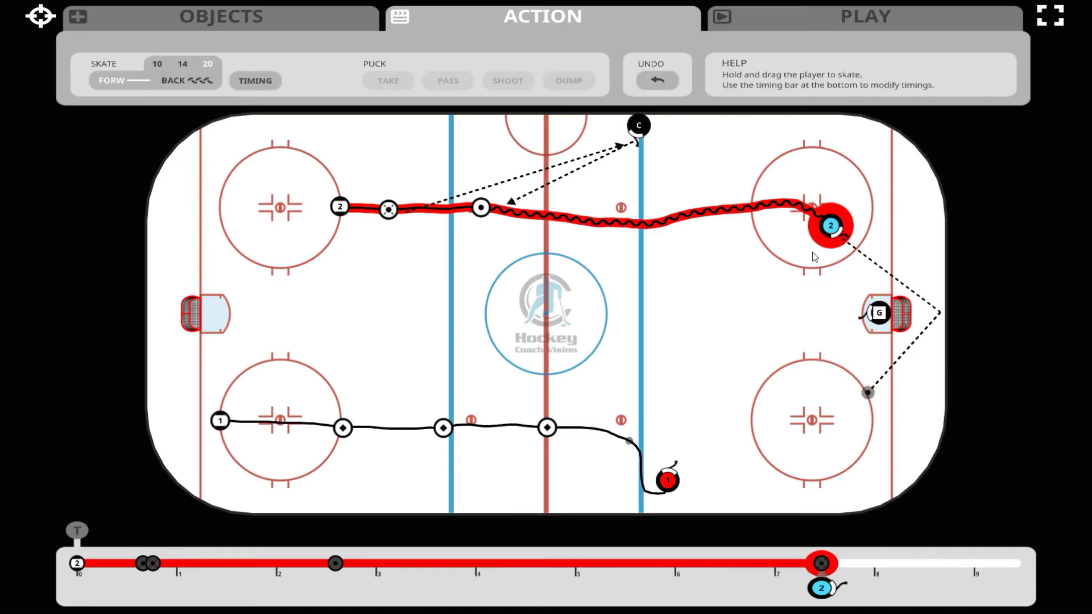
mouse_move(827, 228)
mouse_down()
mouse_move(844, 356)
mouse_move(862, 387)
mouse_up()
click(388, 80)
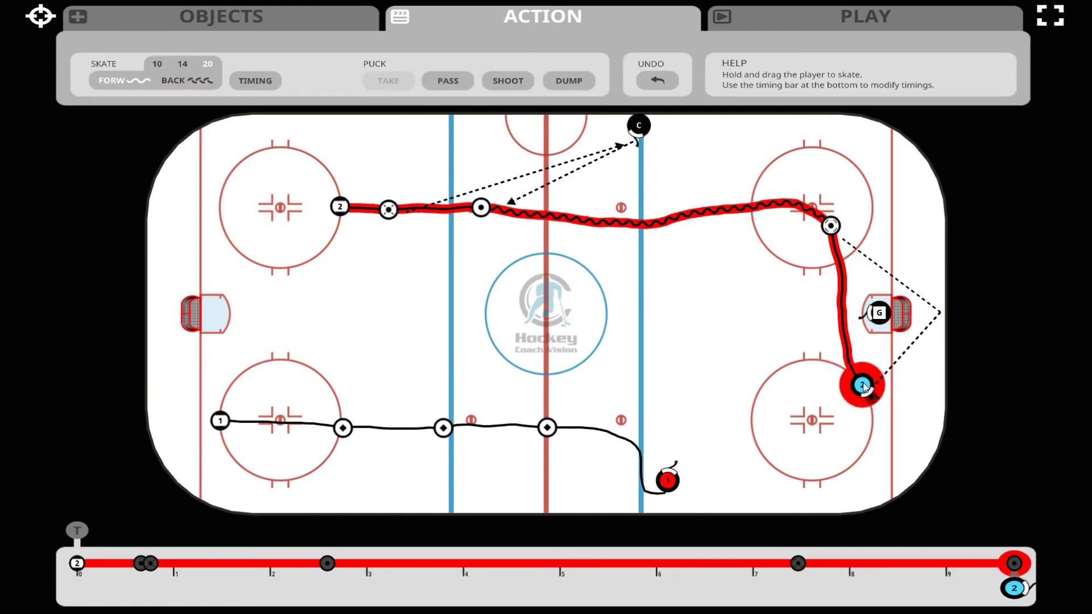
drag(867, 390, 814, 405)
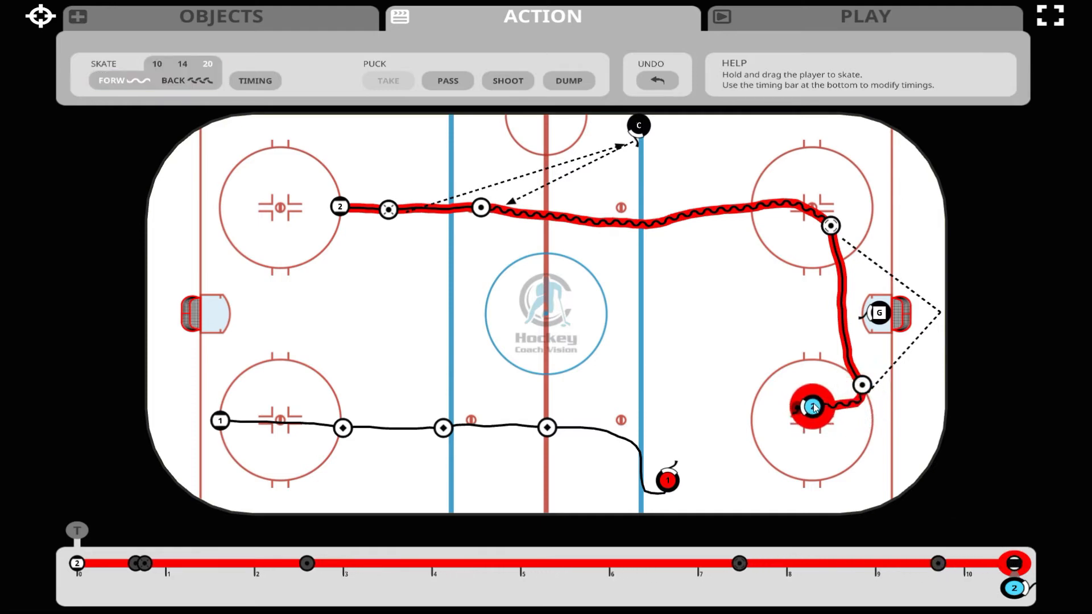
click(660, 82)
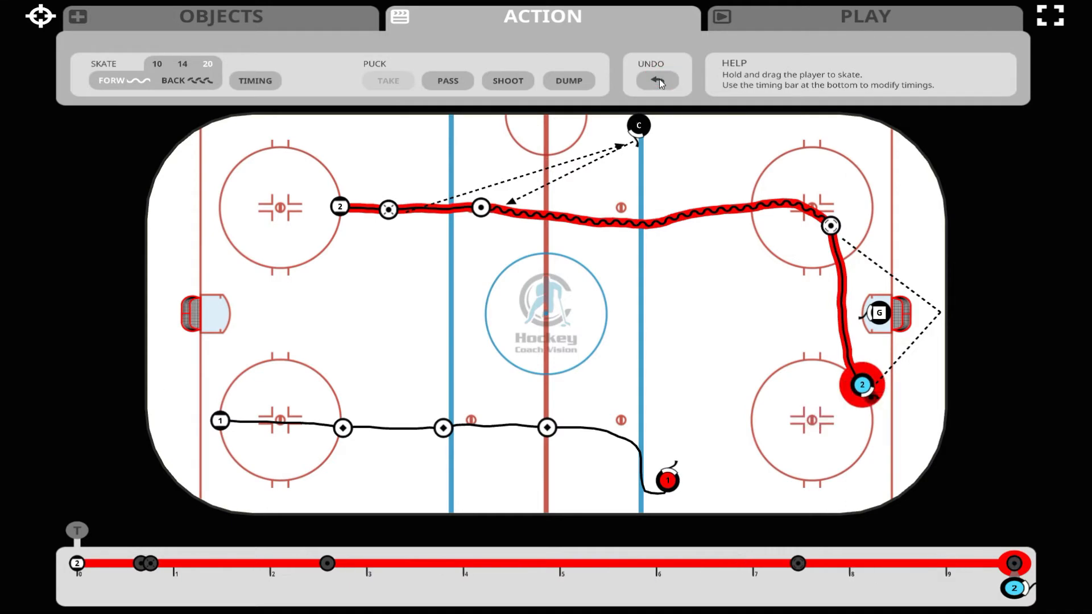
click(660, 81)
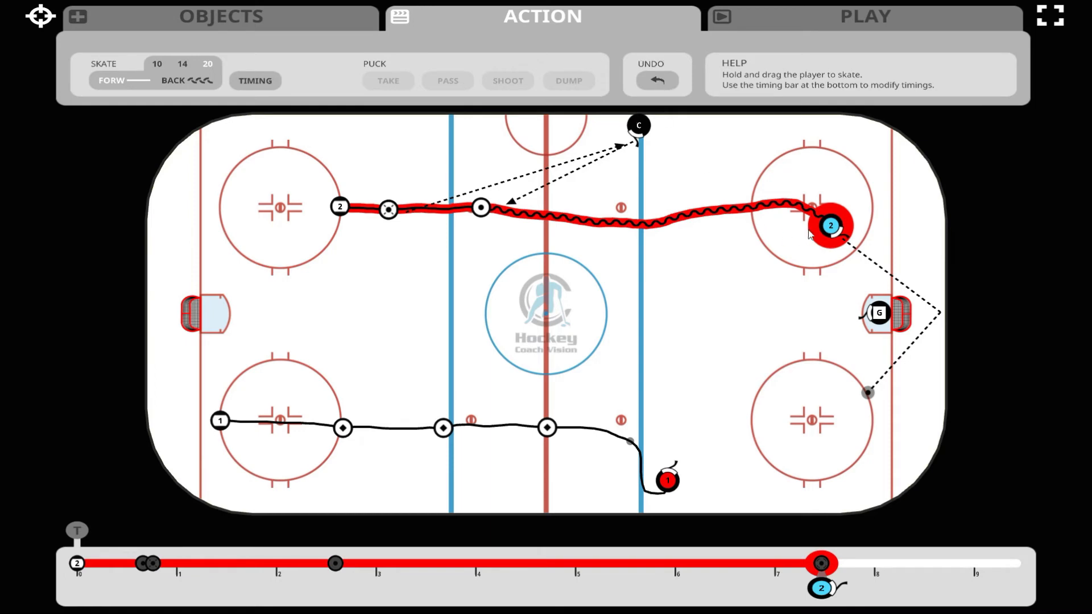
Skate player 2 on a curve in front of the goalie to the dumped puck, take it and carry it into the lower circle.
mouse_move(828, 228)
mouse_down()
mouse_move(857, 236)
mouse_move(864, 257)
mouse_move(822, 328)
mouse_move(837, 375)
mouse_move(860, 389)
mouse_up()
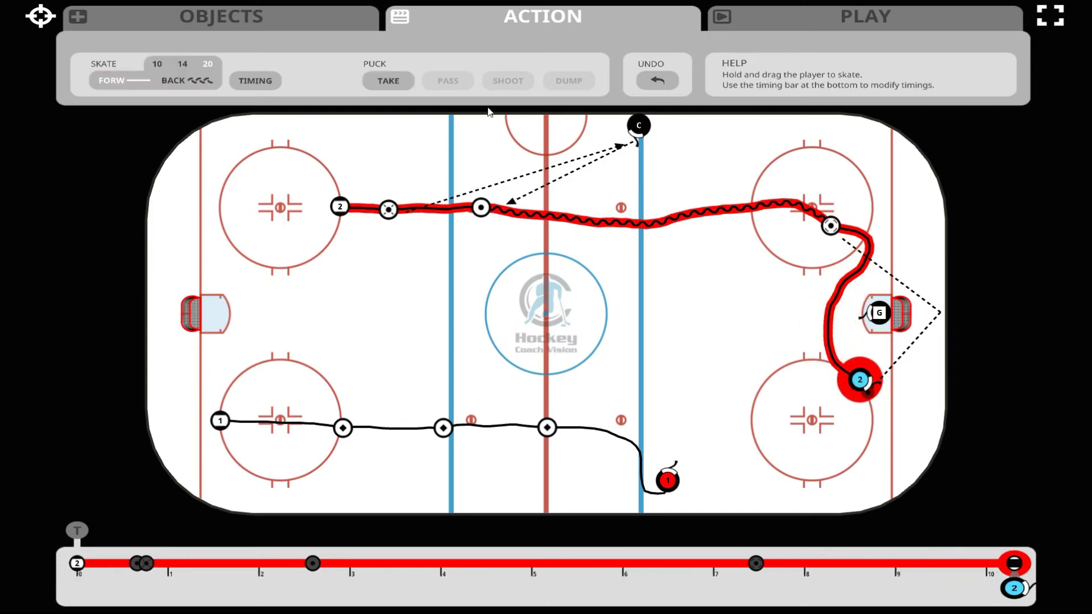
click(397, 85)
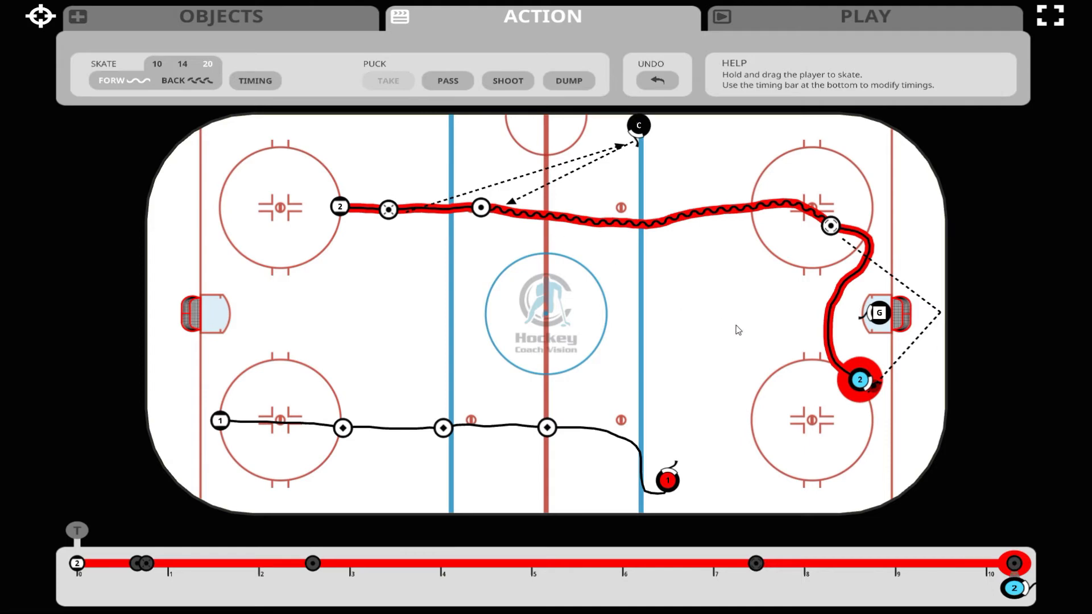
mouse_move(864, 385)
mouse_down()
mouse_move(859, 411)
mouse_move(819, 420)
mouse_move(813, 411)
mouse_up()
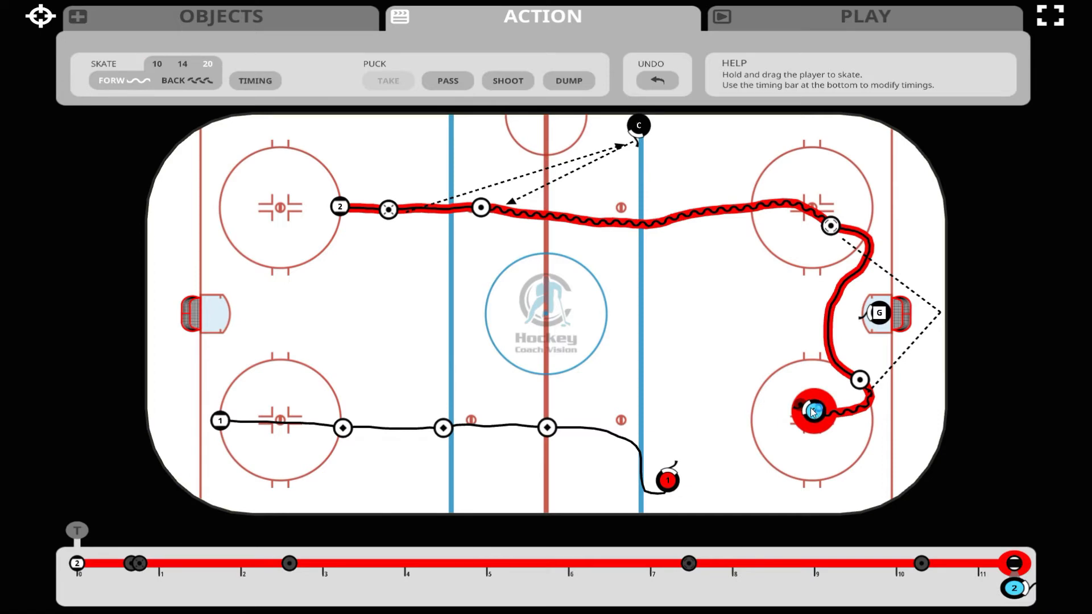
Skate player 2 backward with the puck out of the circle, then forward in a loop near the blue line back toward the goal.
click(188, 81)
drag(814, 413, 732, 423)
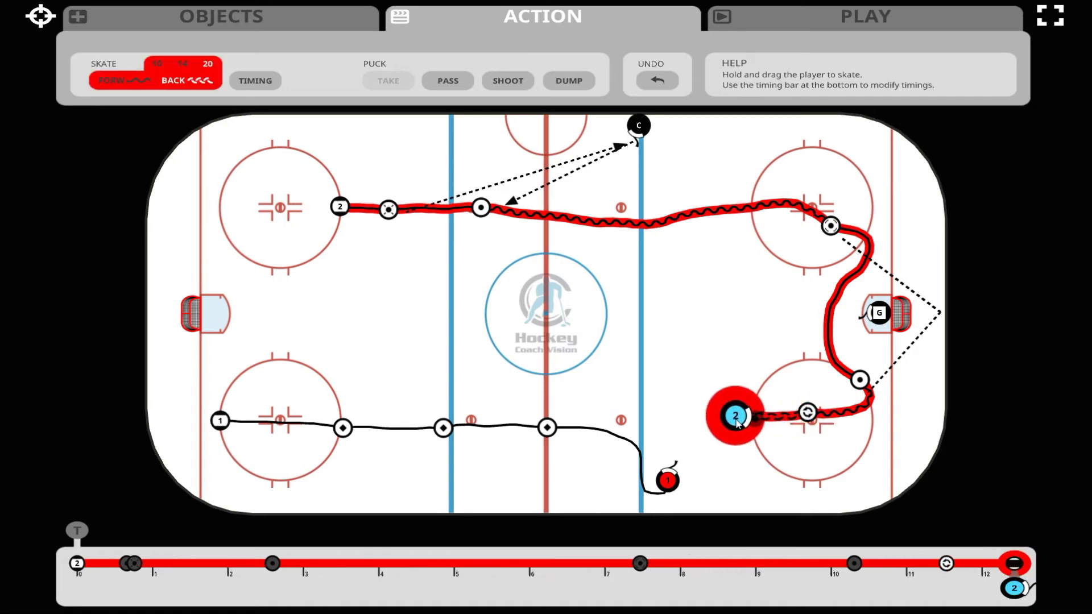
click(109, 80)
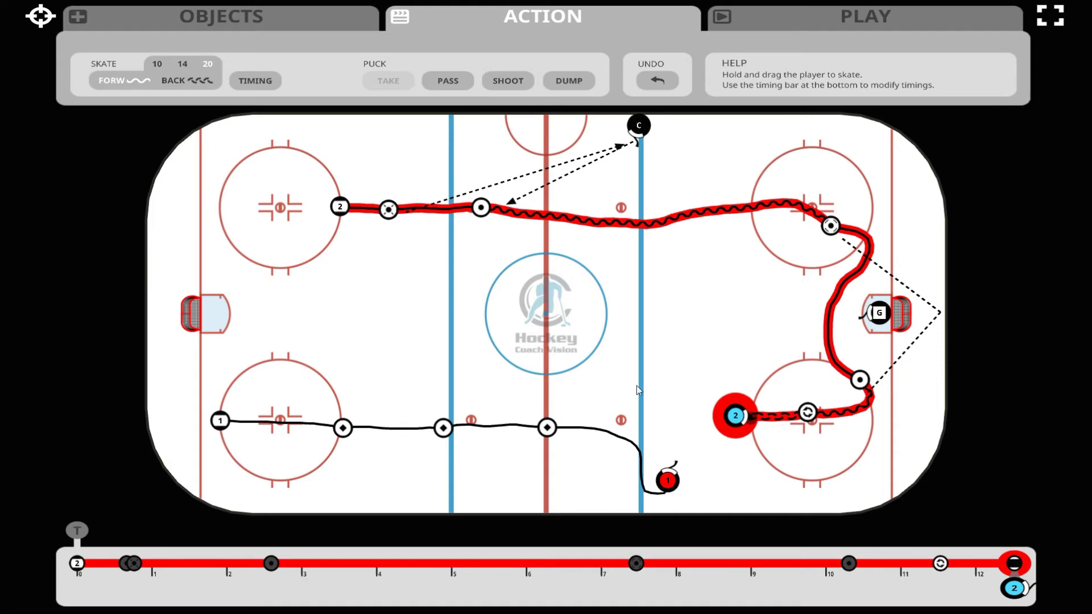
mouse_move(736, 415)
mouse_down()
mouse_move(653, 391)
mouse_move(655, 366)
mouse_move(722, 341)
mouse_up()
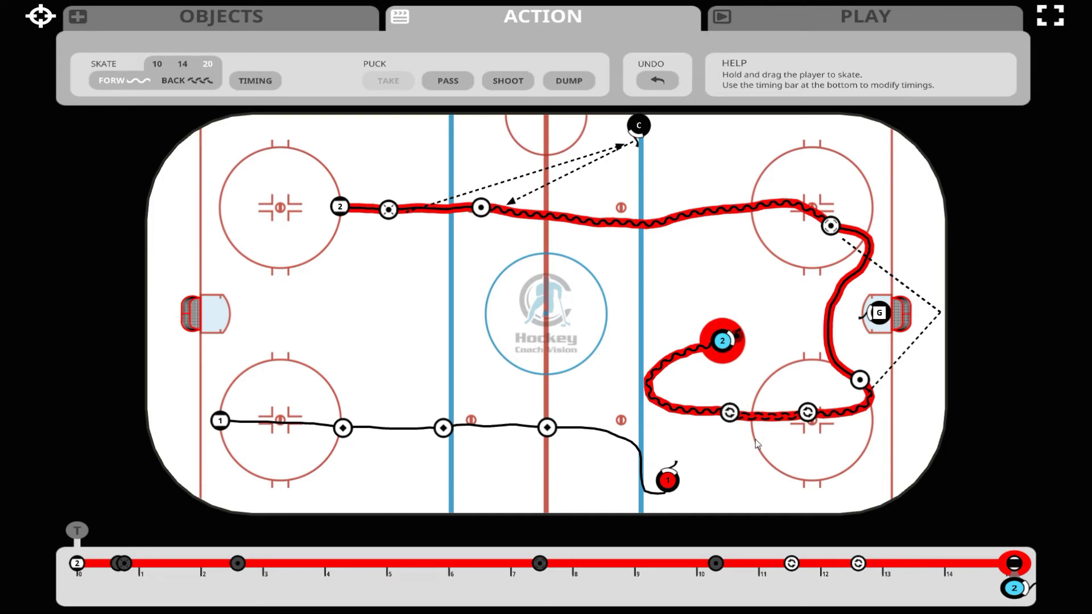
Set player 2's turn at 12.60 to left and the turn at 11.53 to right.
click(858, 564)
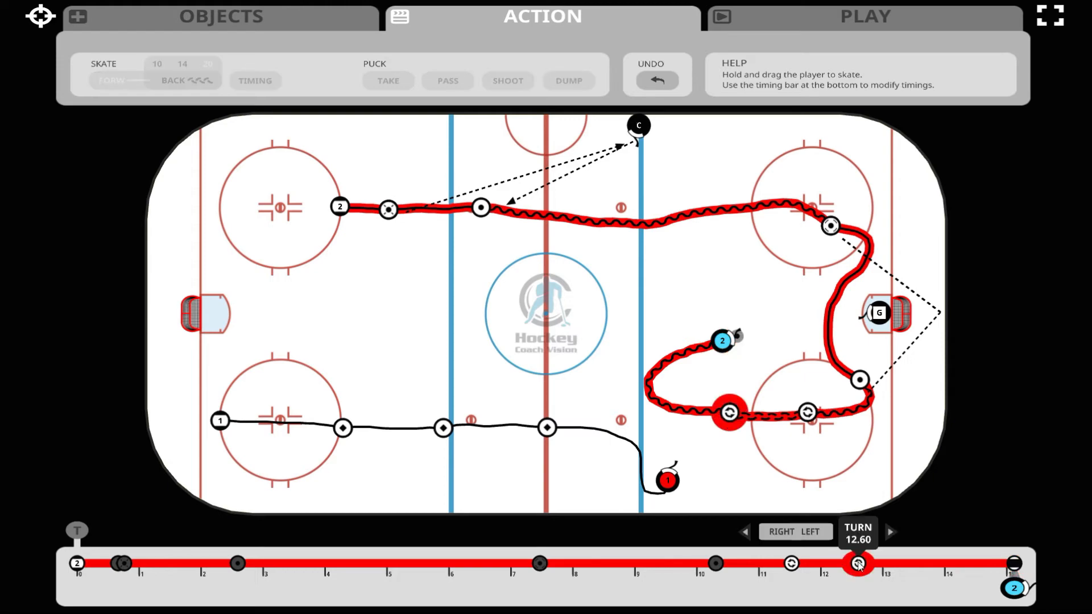
click(785, 532)
click(811, 532)
click(807, 412)
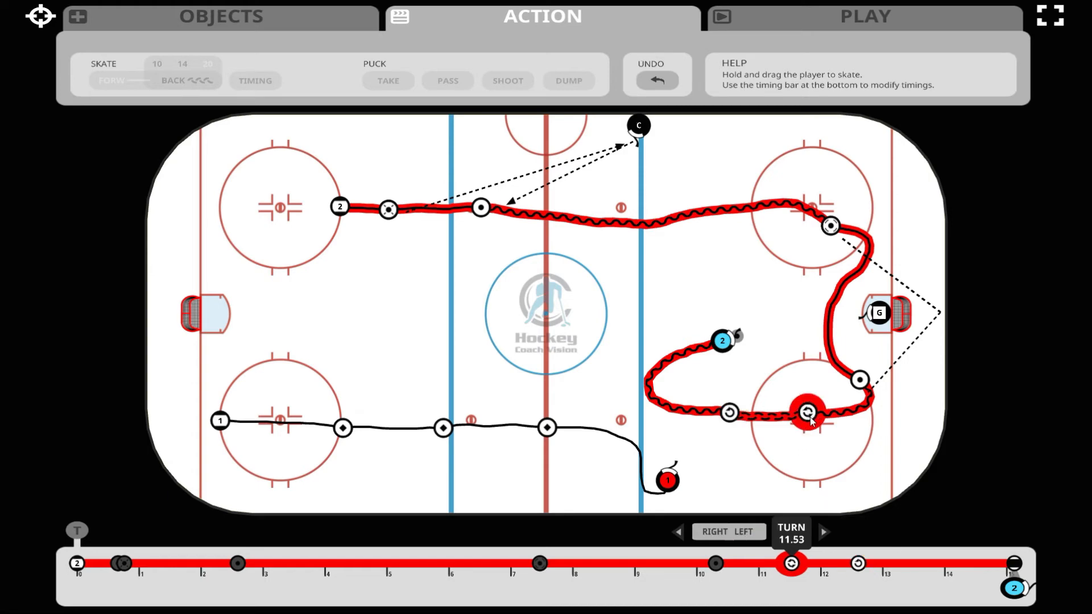
click(714, 532)
Carry the puck forward with player 2 into the slot in front of the goalie and shoot it at the far-end goal.
click(722, 340)
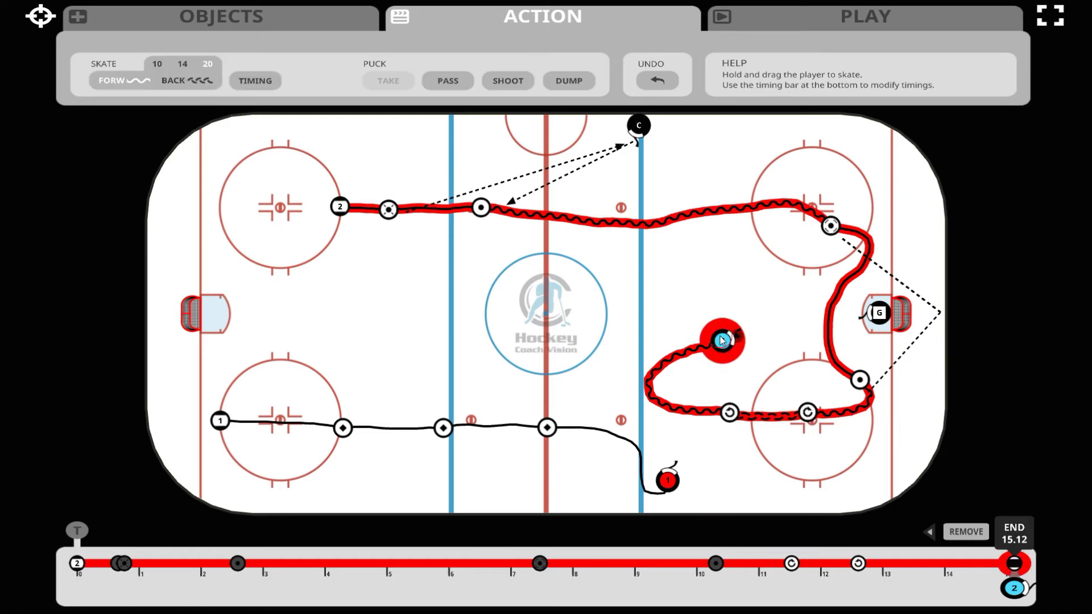
drag(721, 340, 777, 314)
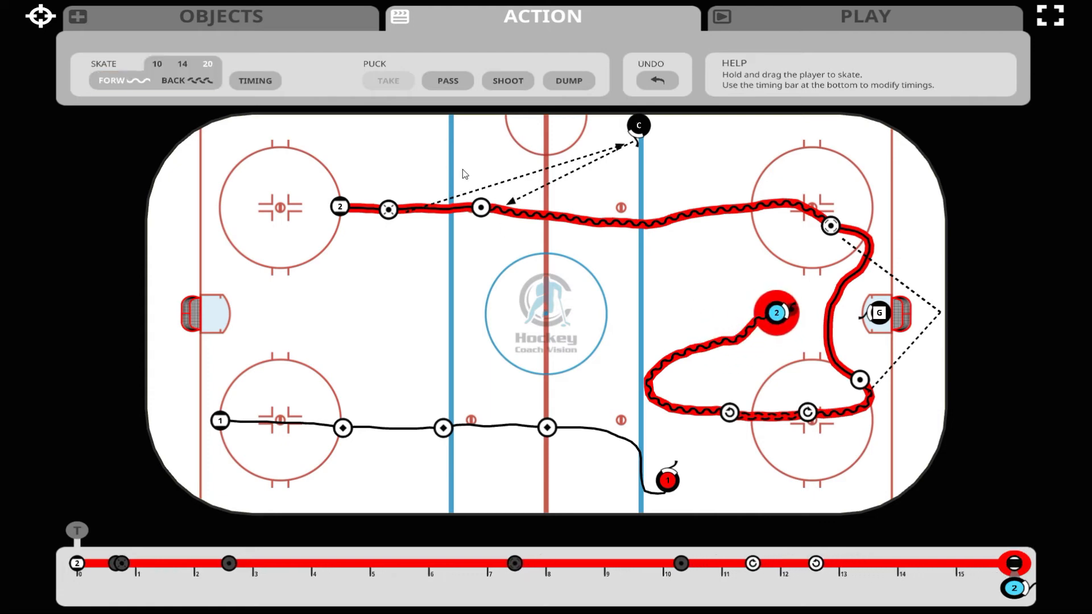
click(503, 88)
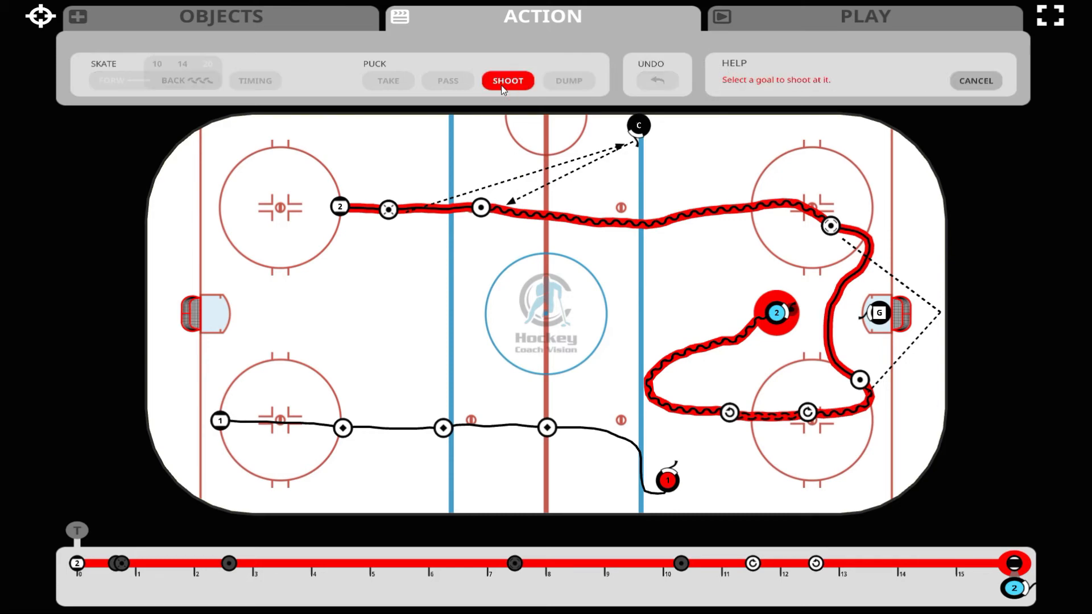
click(900, 318)
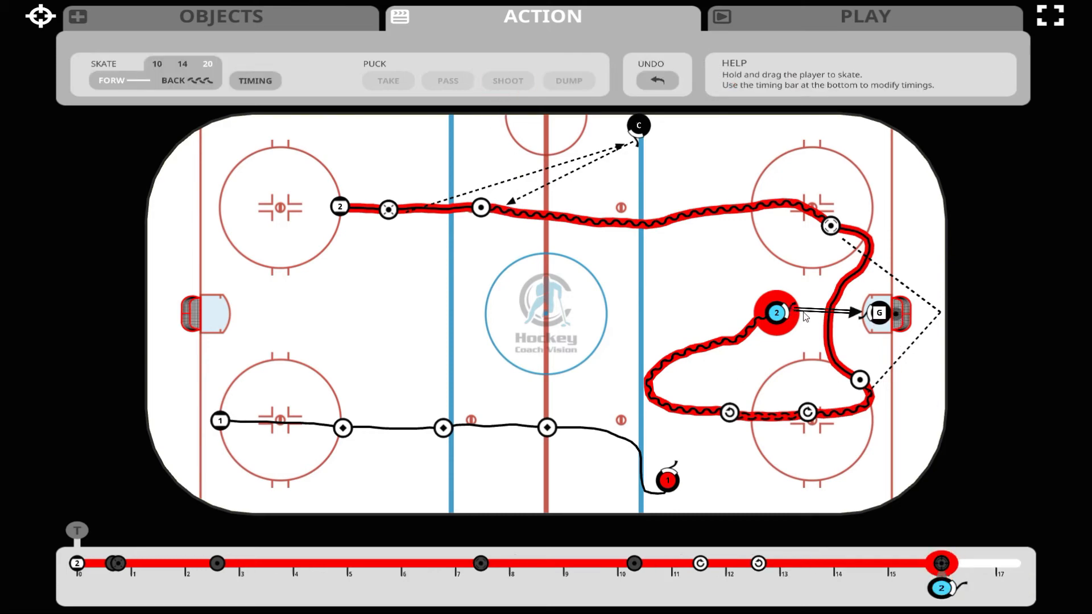
Skate player 2 on a short curve toward the net after the shot and set the shot type to BACK.
drag(772, 314, 819, 300)
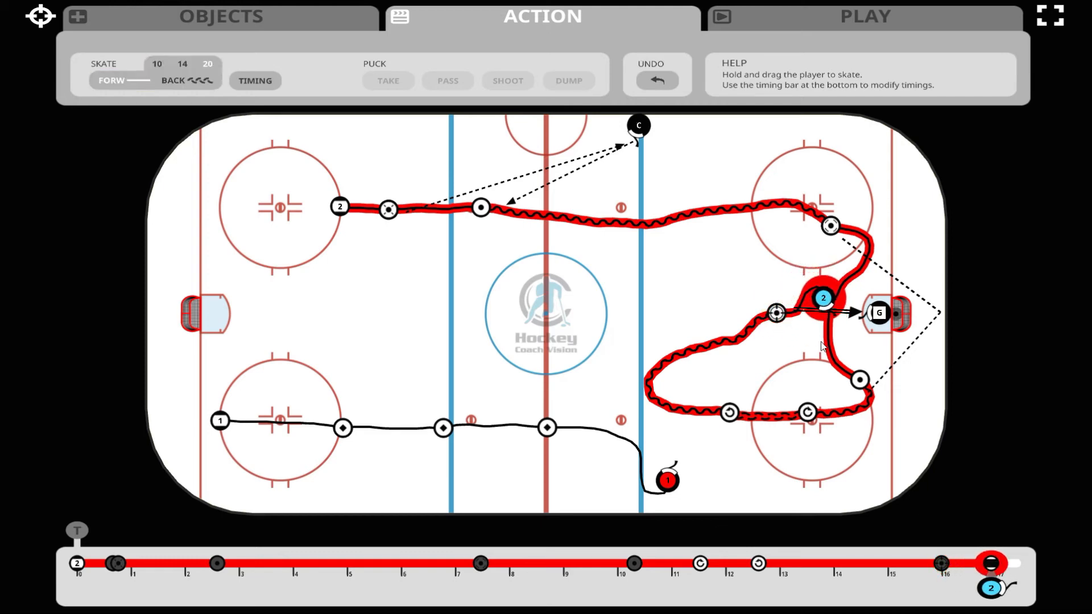
click(943, 564)
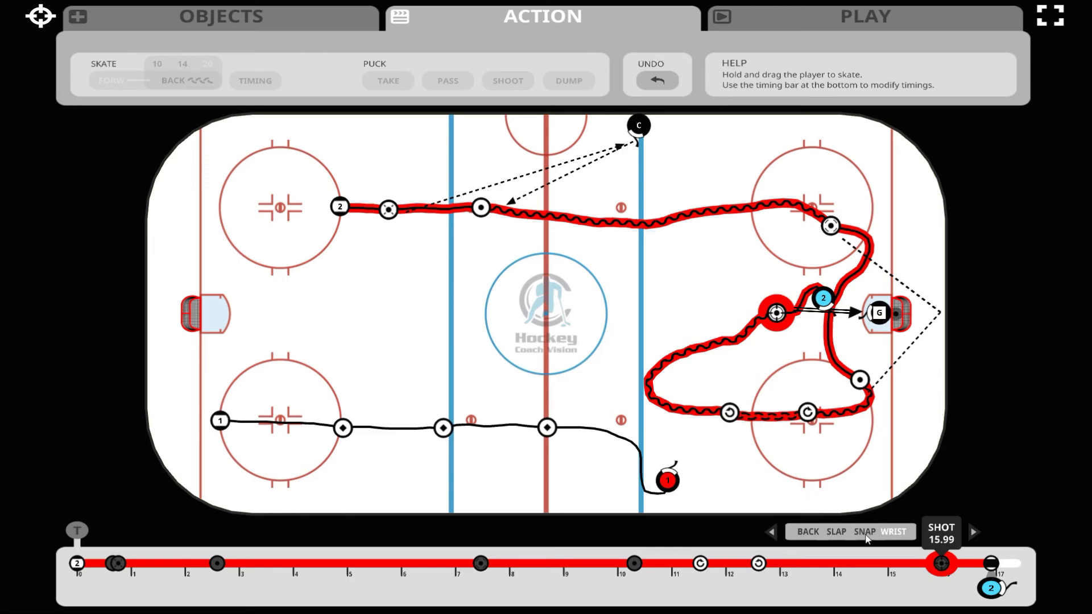
click(807, 533)
click(794, 449)
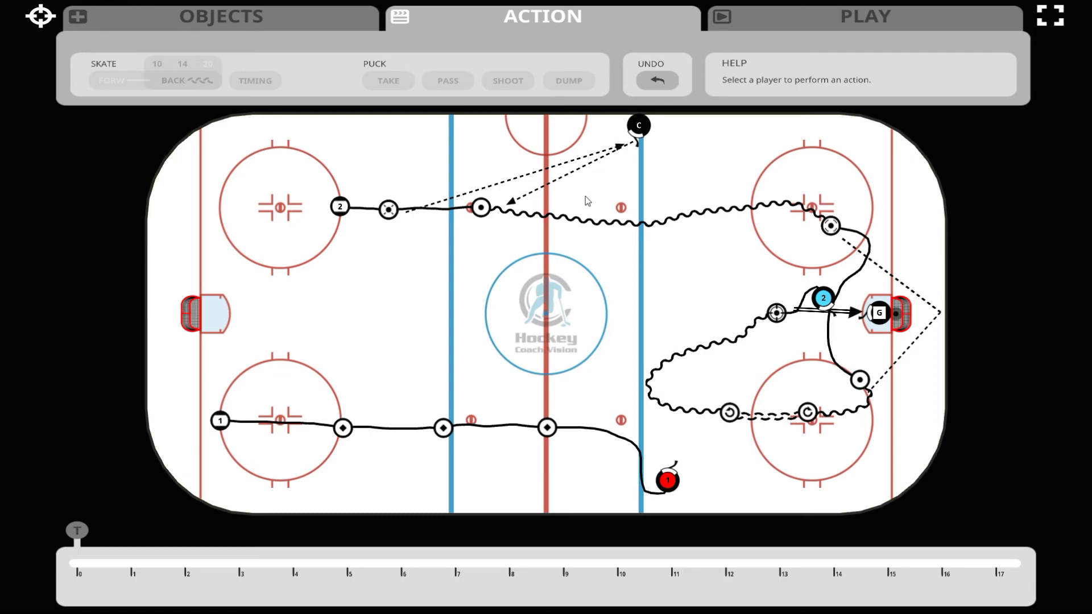
Play the whole drill animation in 2D and rewind it to the start.
click(776, 19)
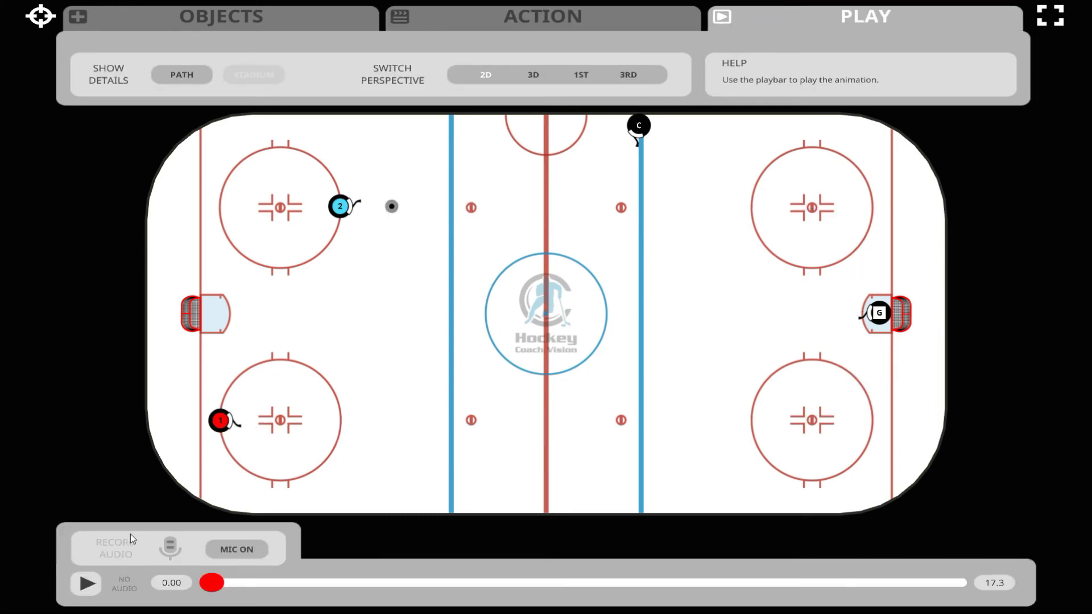
click(87, 584)
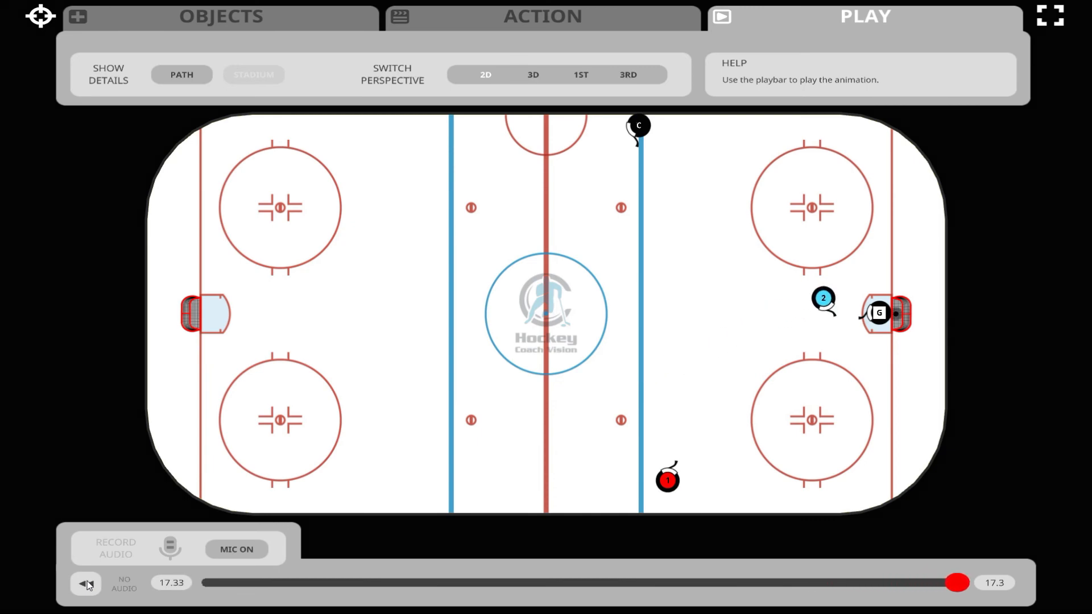
click(87, 584)
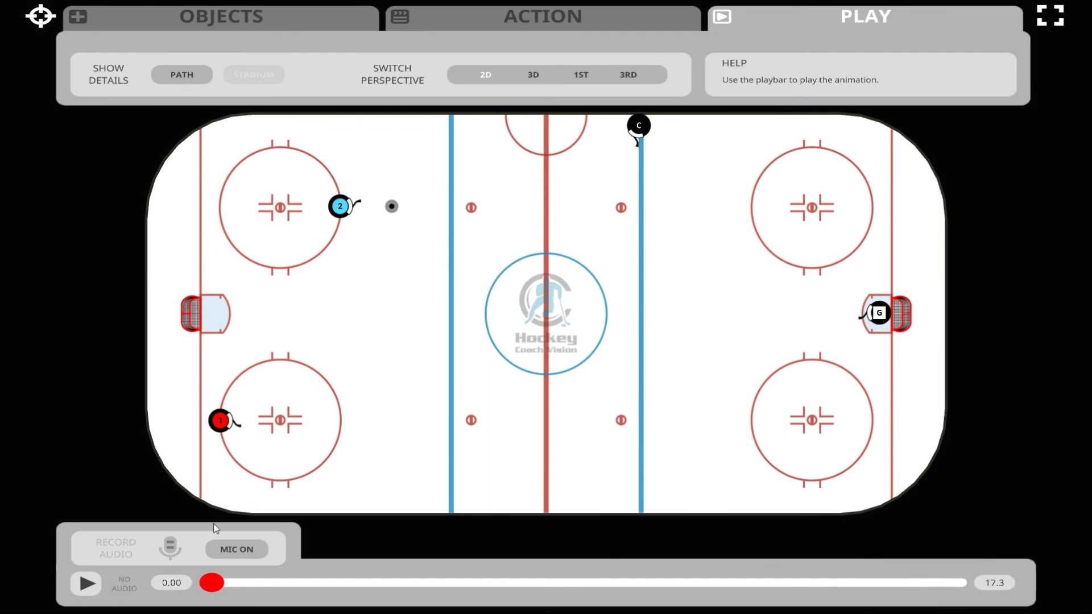
Turn on the microphone and record voice audio over about the first 7 seconds of the animation.
click(249, 548)
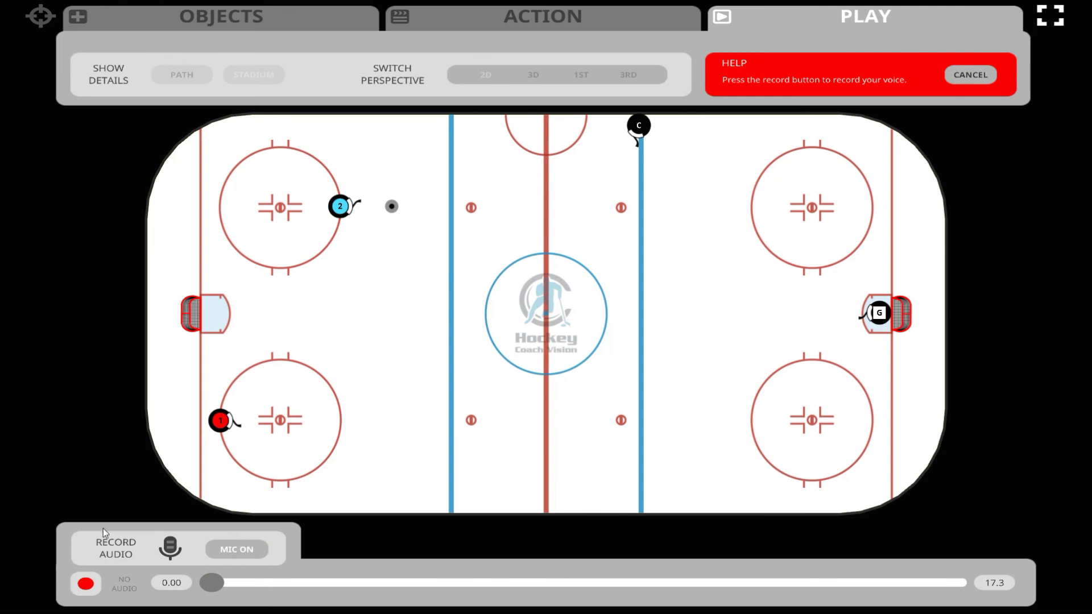
click(86, 584)
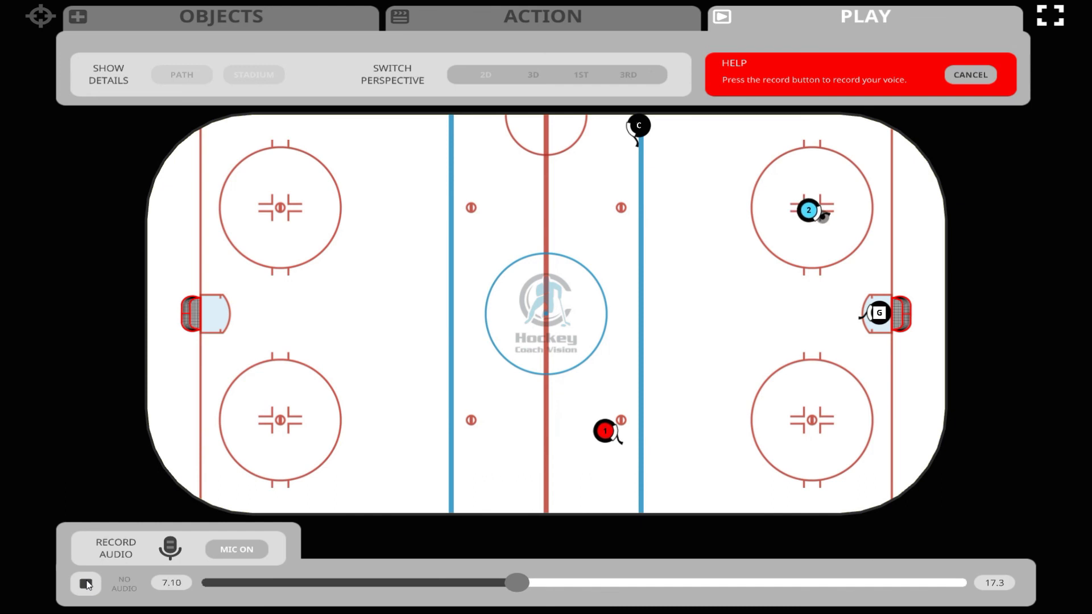
click(86, 584)
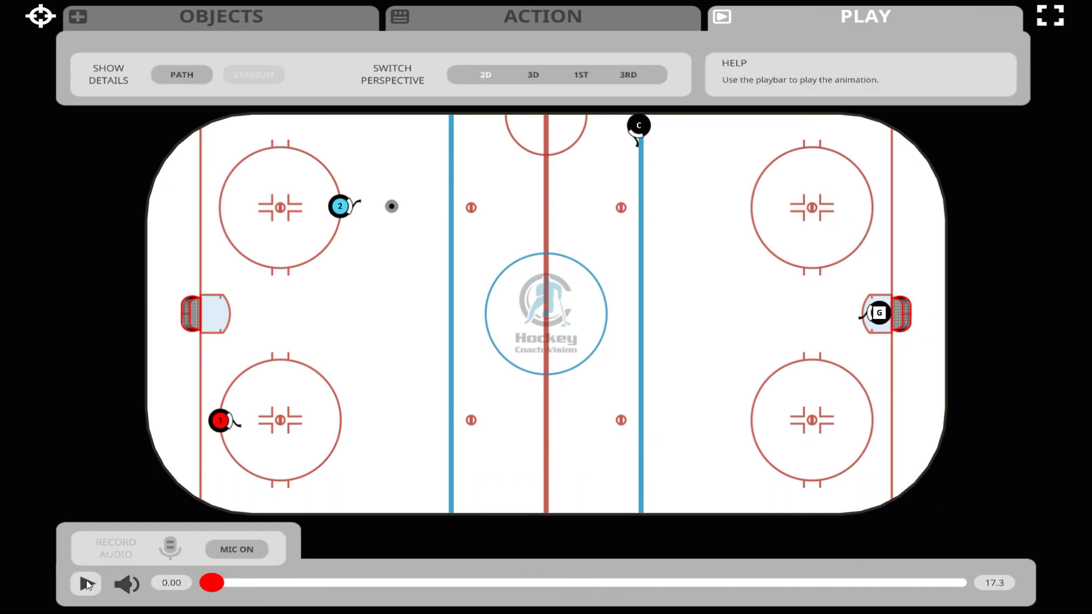